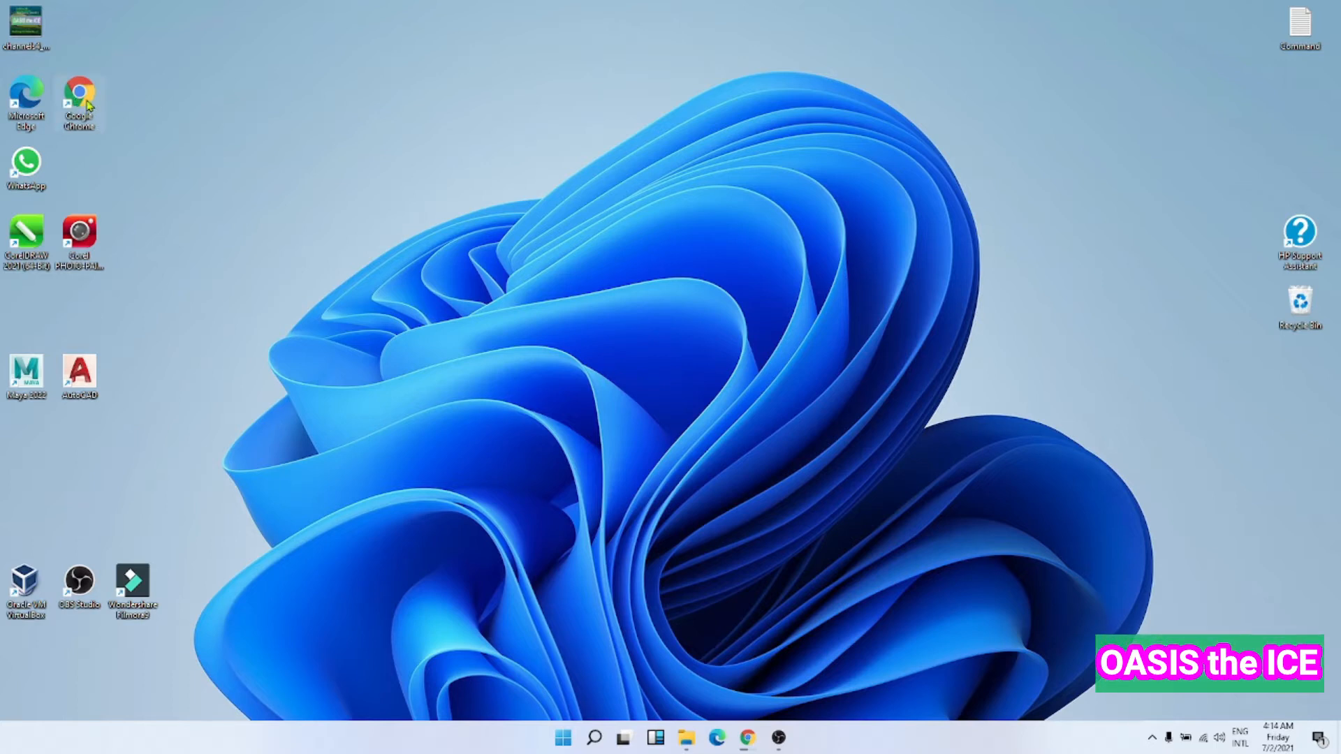
# - Launch Google Chrome, search Google for "vs code" and open the official Visual Studio Code website
pyautogui.doubleClick(85, 103)
pyautogui.click(558, 297)
pyautogui.write('vs ')
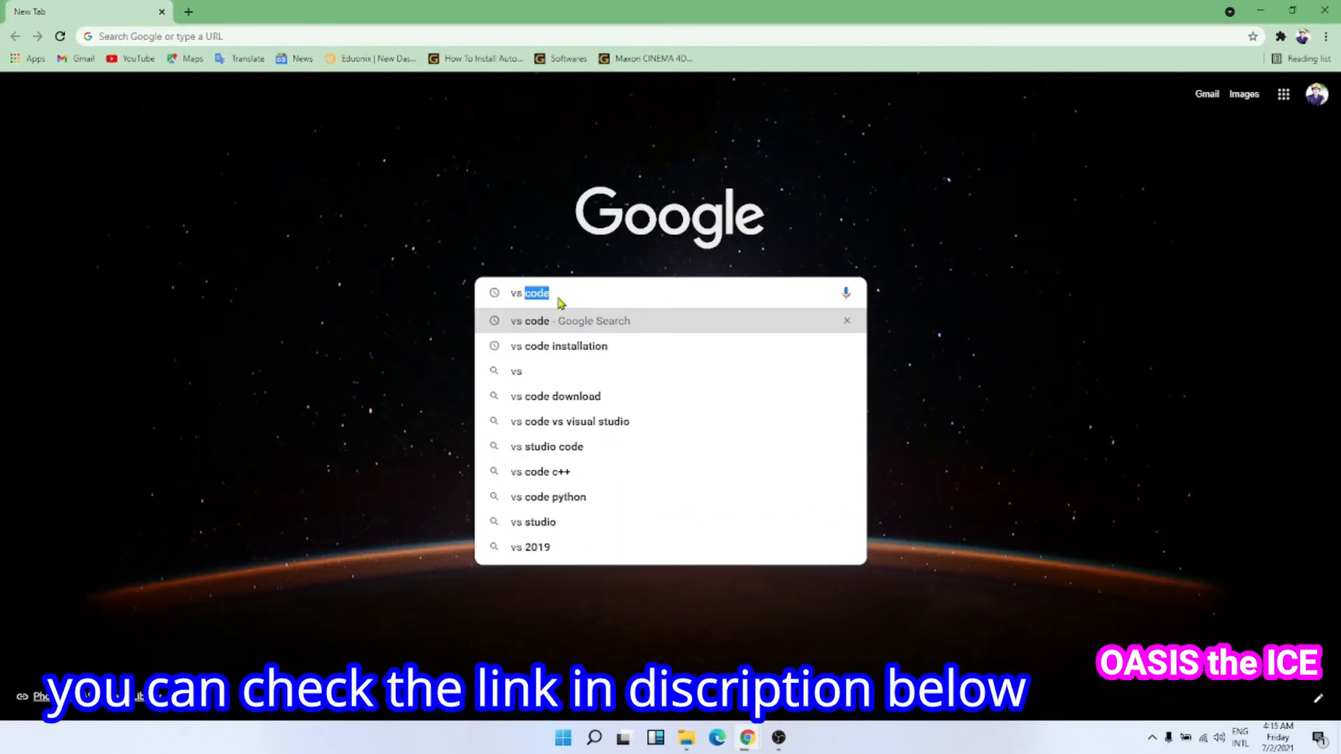
pyautogui.write('code')
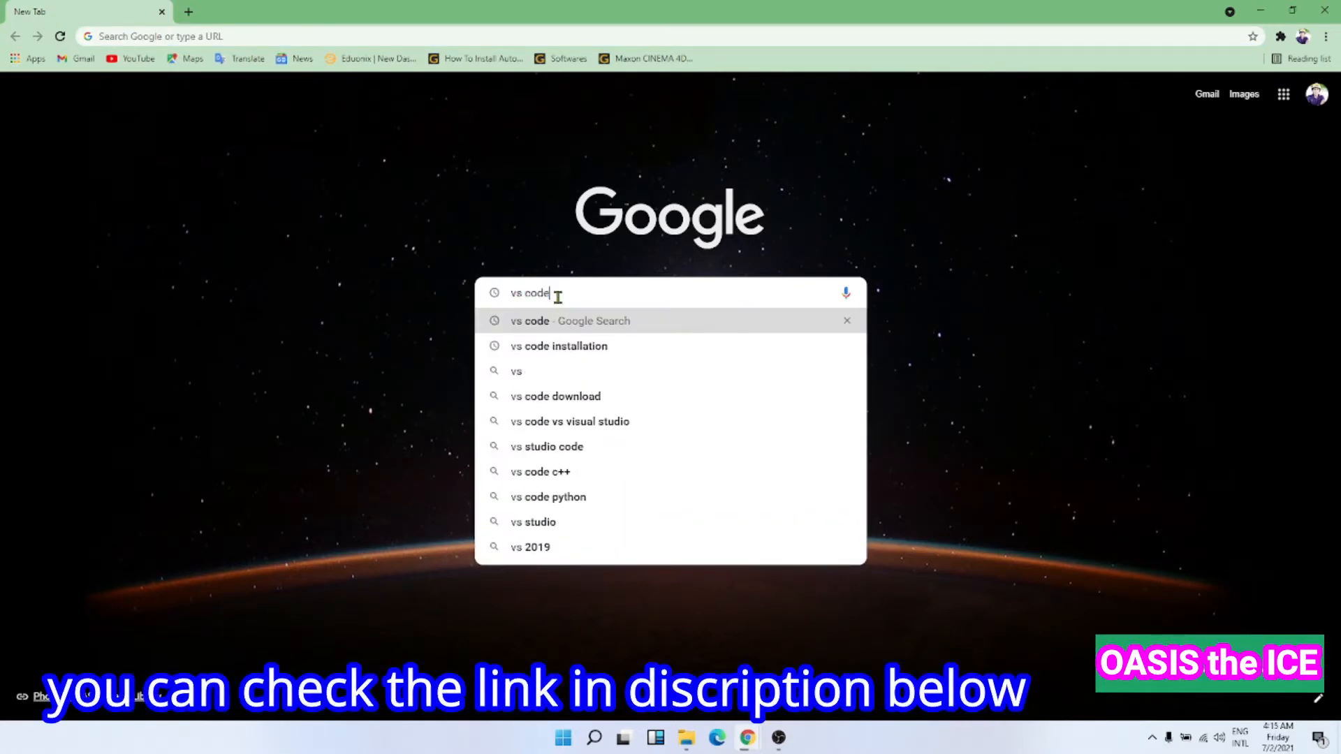
pyautogui.press('Return')
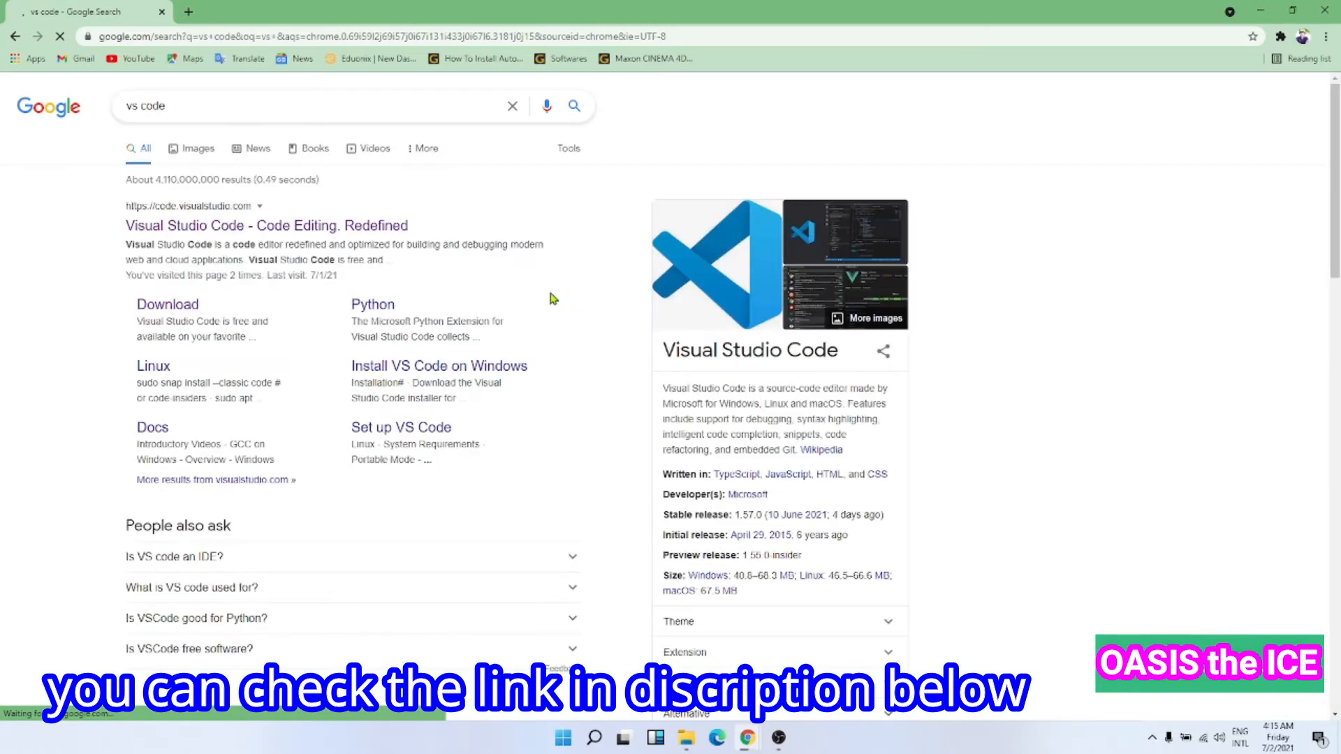
pyautogui.click(215, 232)
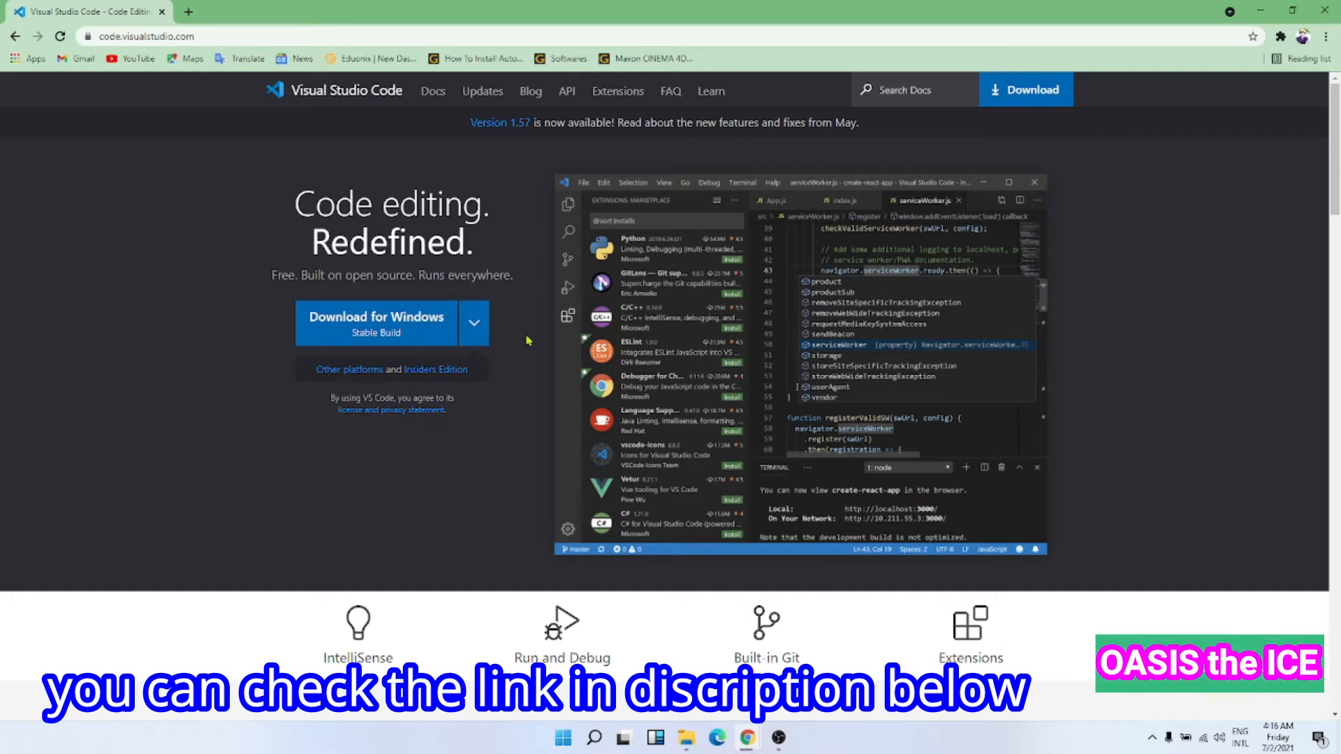
# - Download the Windows stable build, save VSCodeUserSetup-x64-1.57.1 in the Downloads folder and run the installer
pyautogui.click(388, 327)
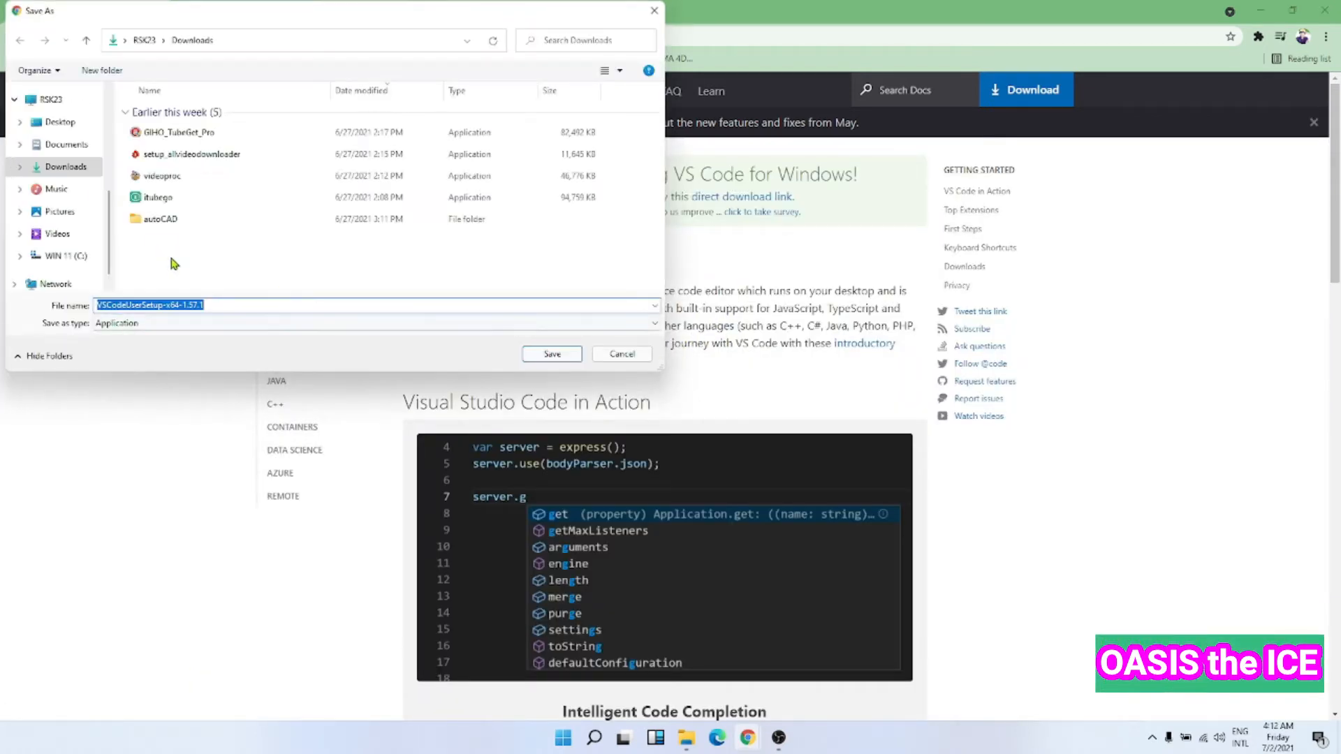
pyautogui.click(565, 354)
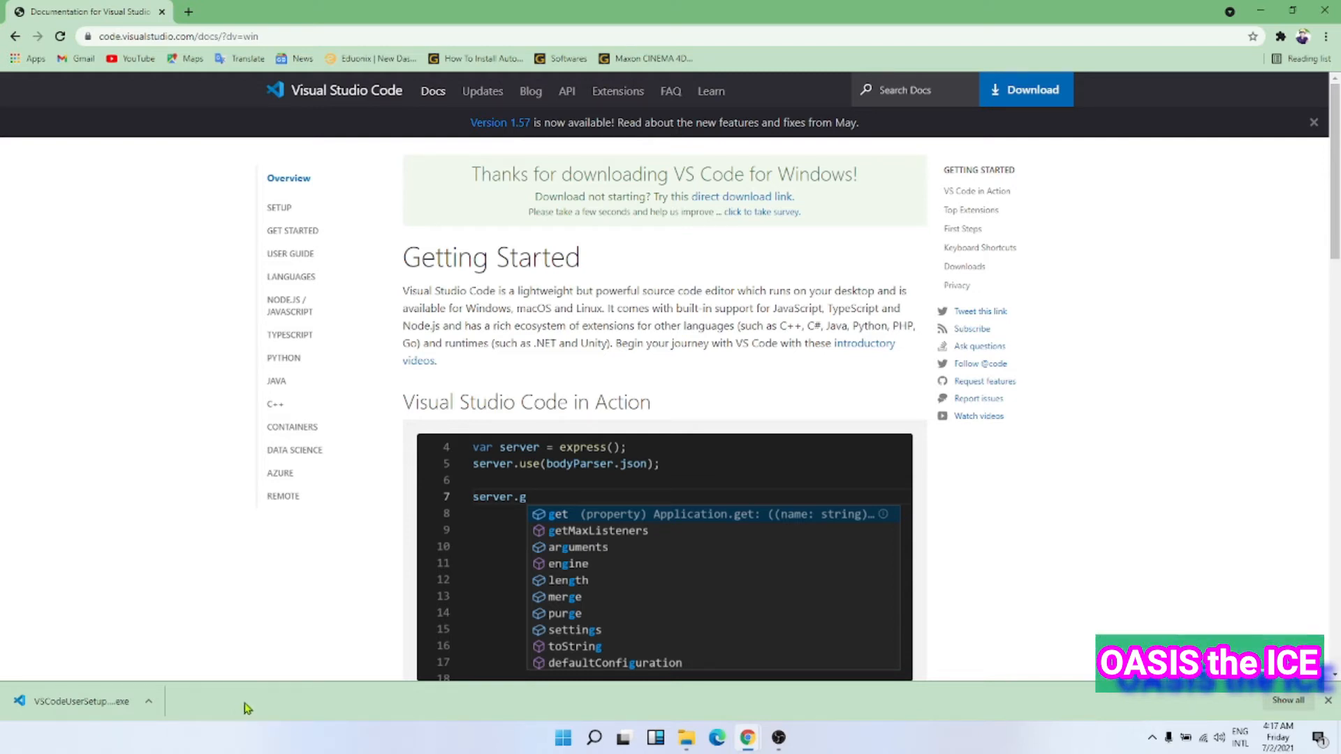
pyautogui.click(81, 702)
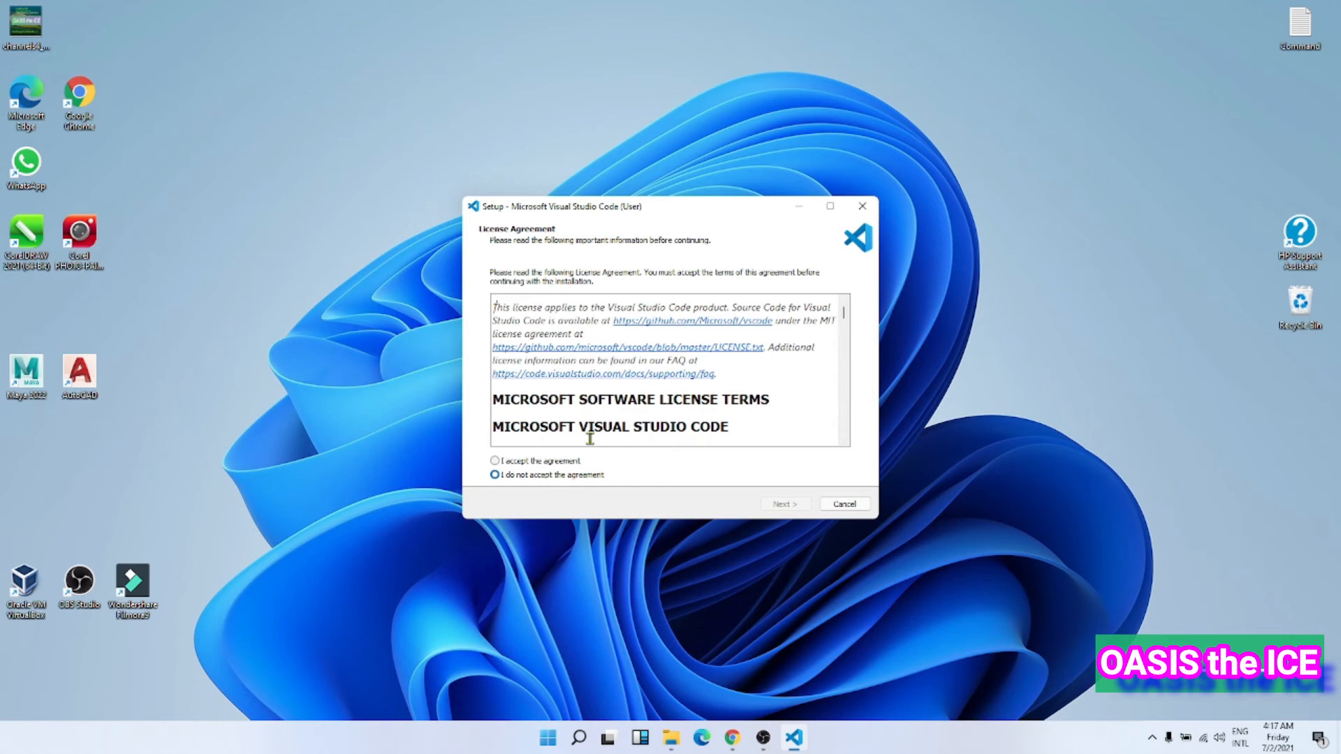
# - Accept the license agreement and keep the default destination location and Start Menu folder in the setup wizard
pyautogui.click(525, 462)
pyautogui.click(783, 506)
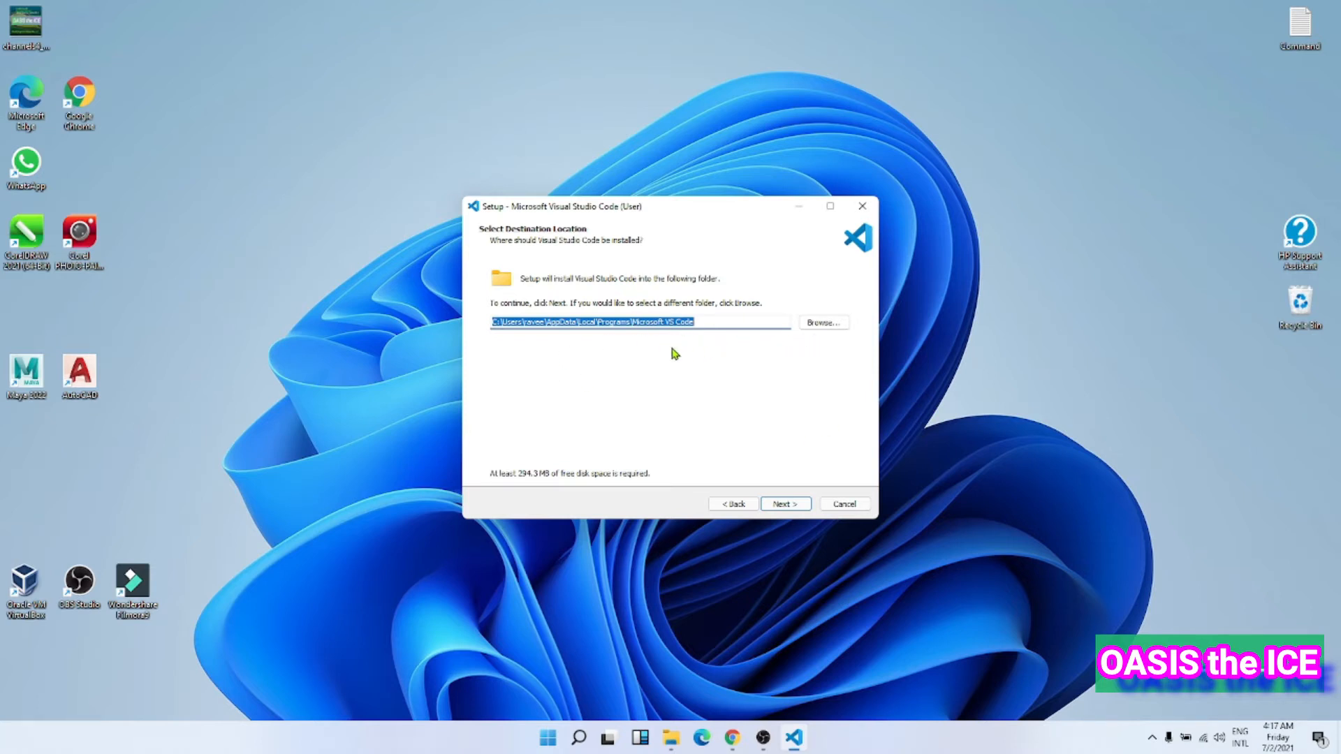
pyautogui.click(784, 506)
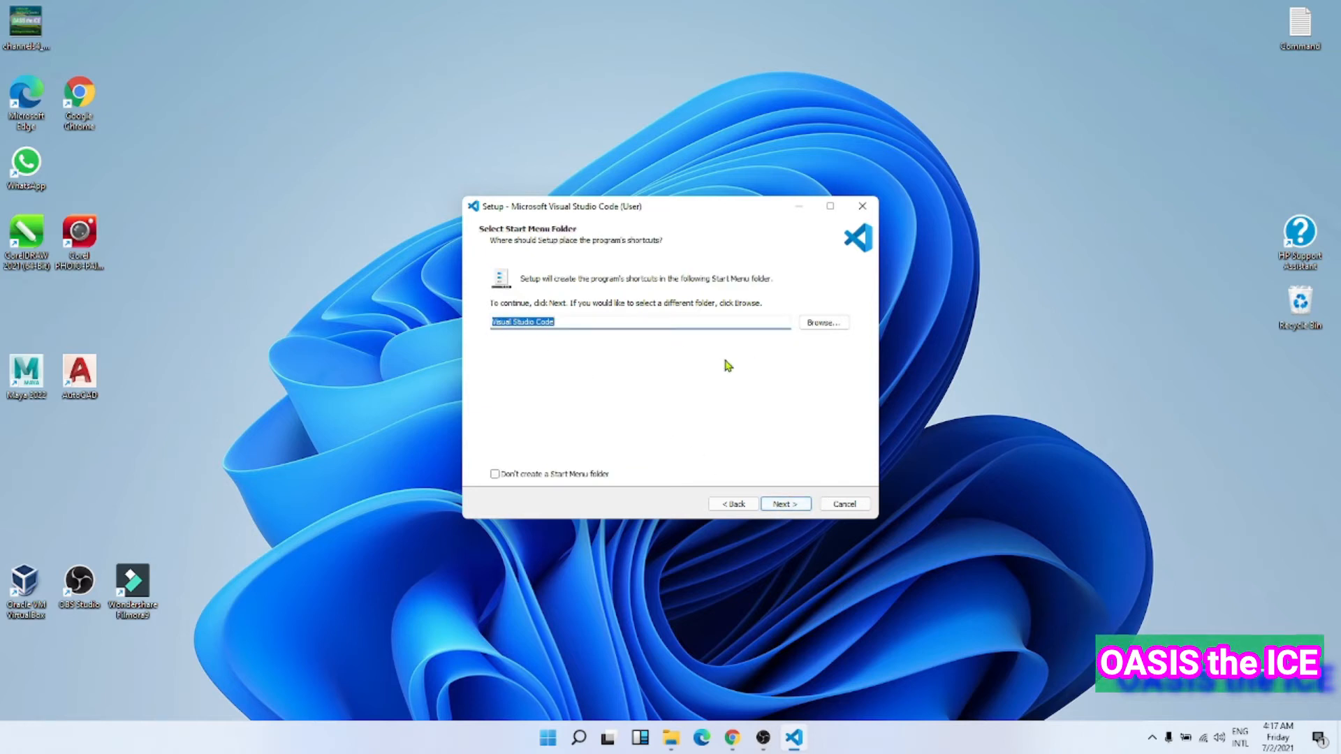
pyautogui.click(785, 505)
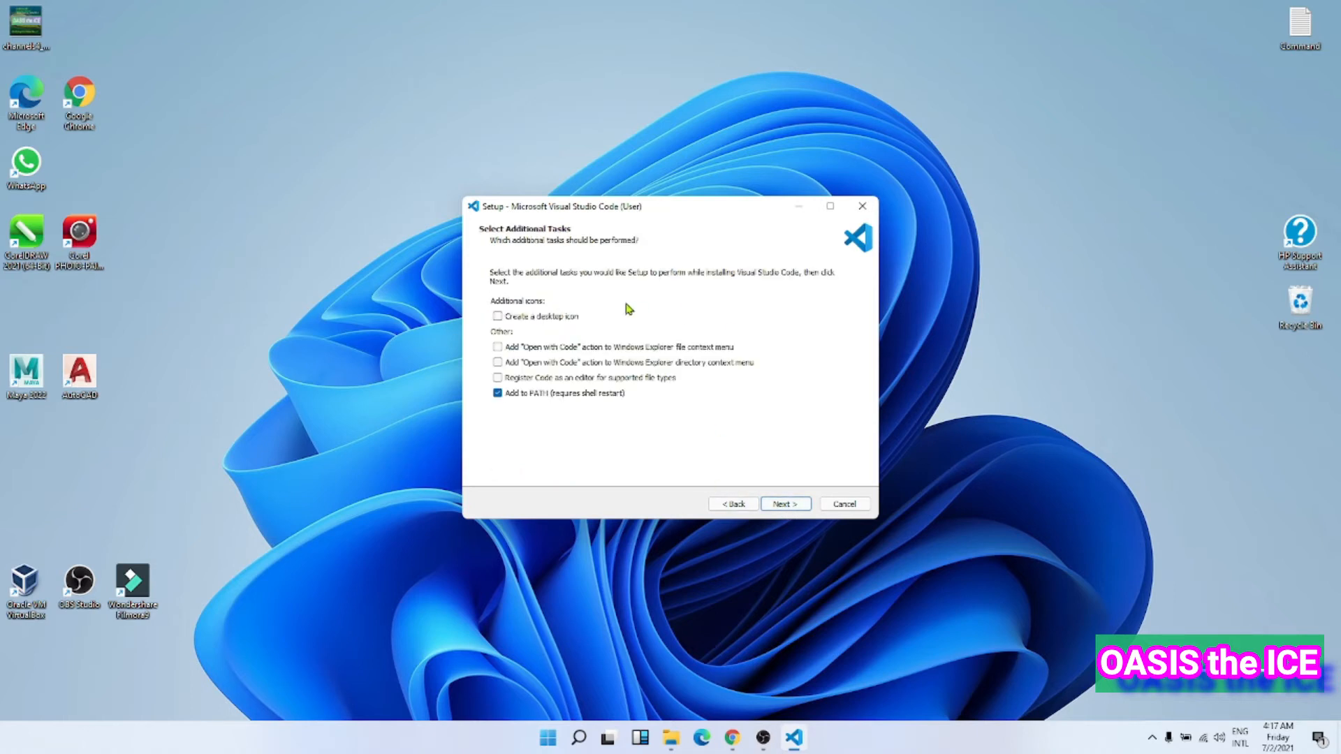
# - Enable the desktop icon, both "Open with Code" context menu actions and registering Code as an editor for supported file types
pyautogui.click(548, 319)
pyautogui.click(498, 347)
pyautogui.click(497, 362)
pyautogui.click(498, 377)
# - Install Visual Studio Code with the chosen tasks and finish the setup with the launch option enabled
pyautogui.click(780, 505)
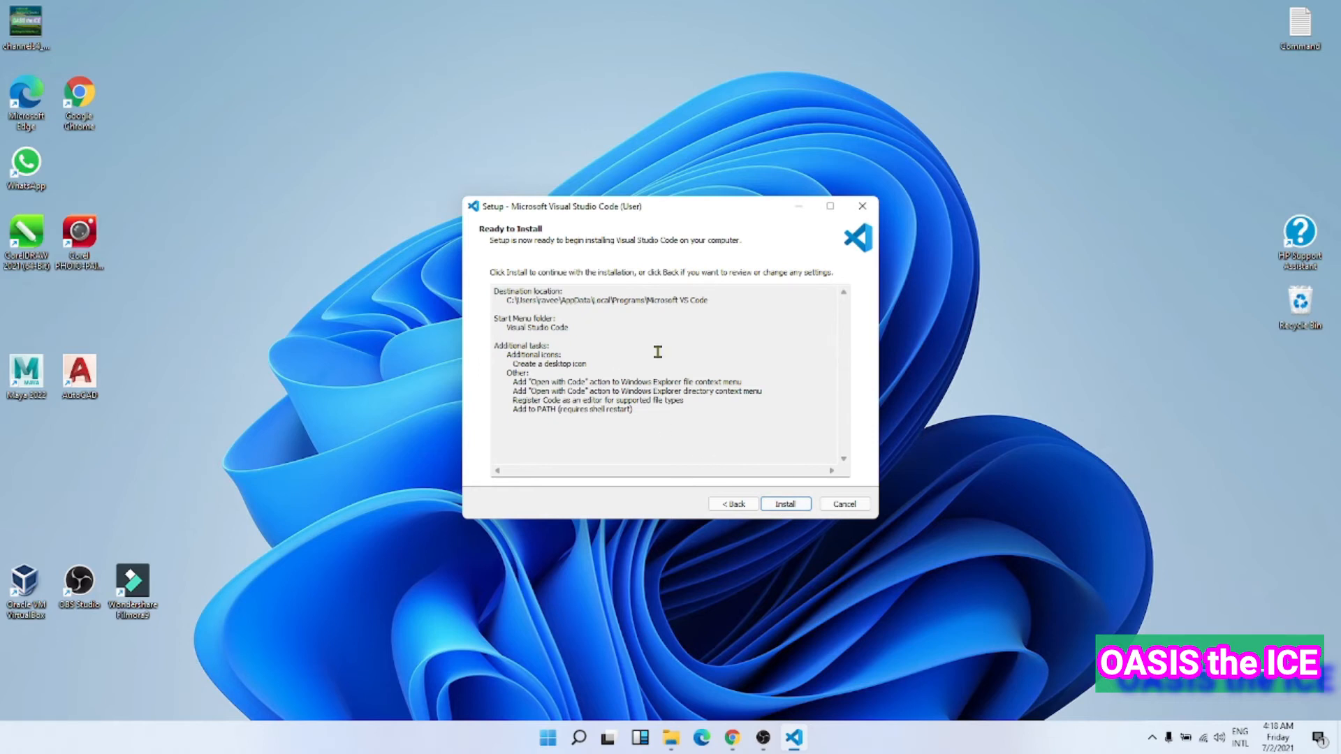
pyautogui.click(782, 506)
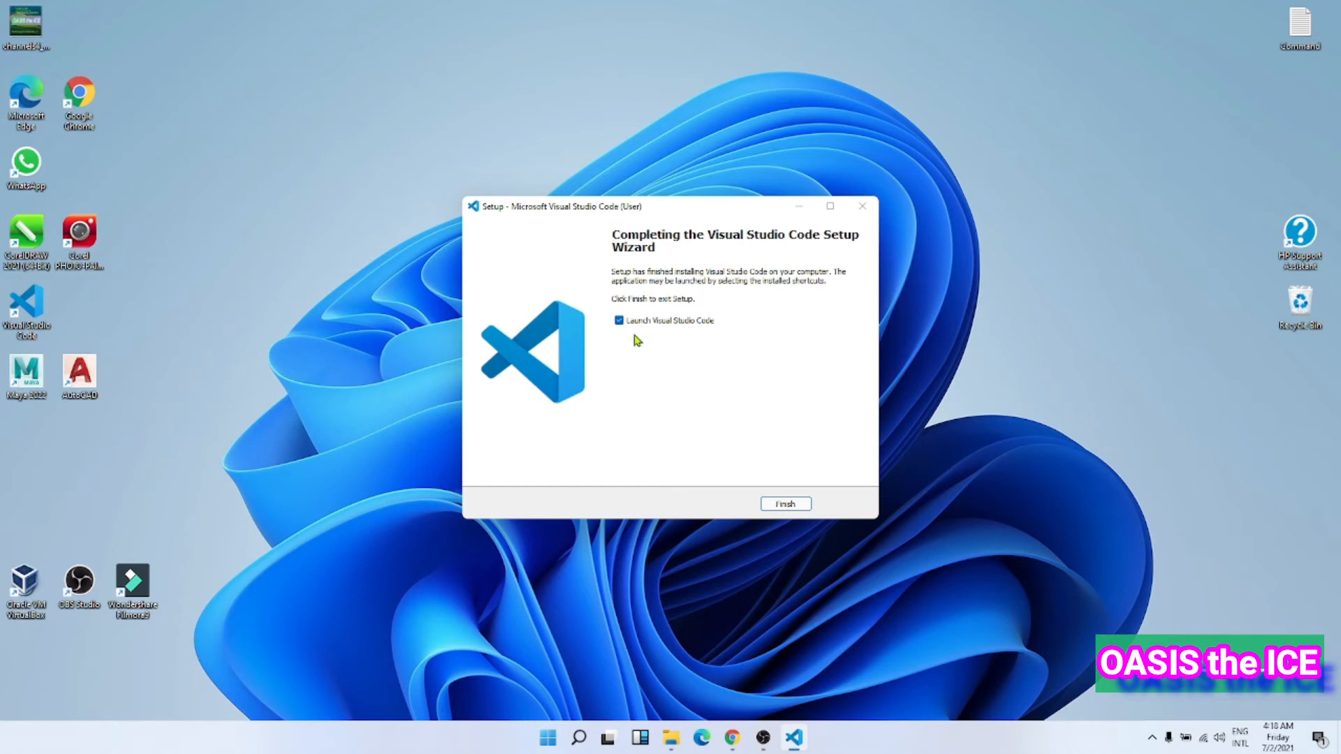
pyautogui.click(784, 505)
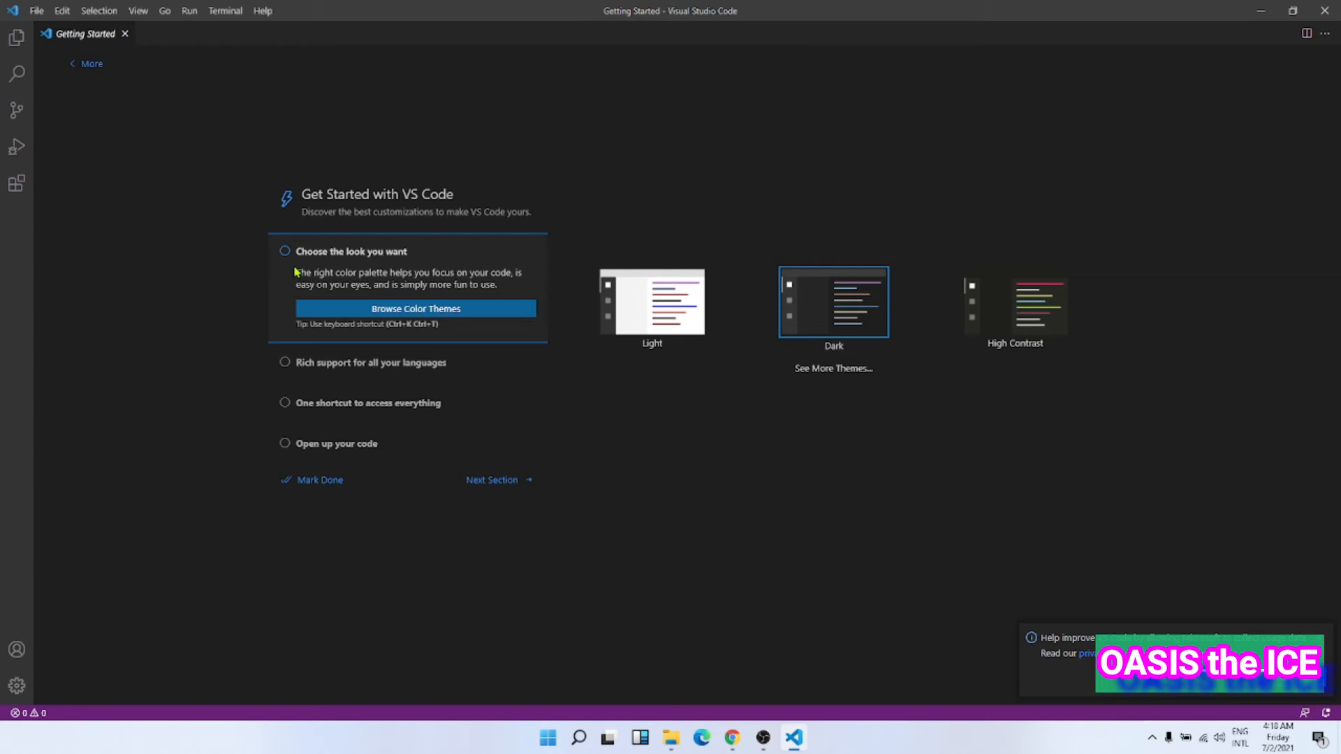
# - Set the color theme to Solarized Dark from the Getting Started page
pyautogui.click(416, 309)
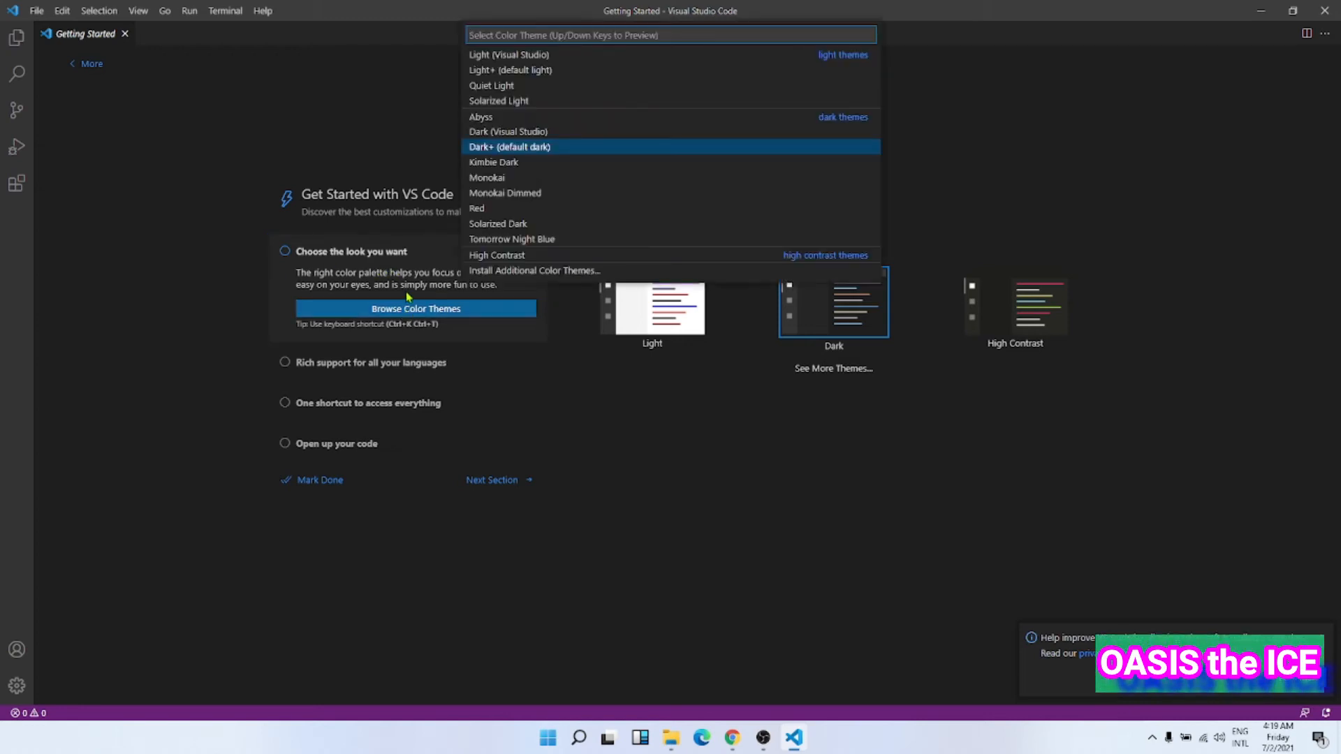
pyautogui.click(503, 225)
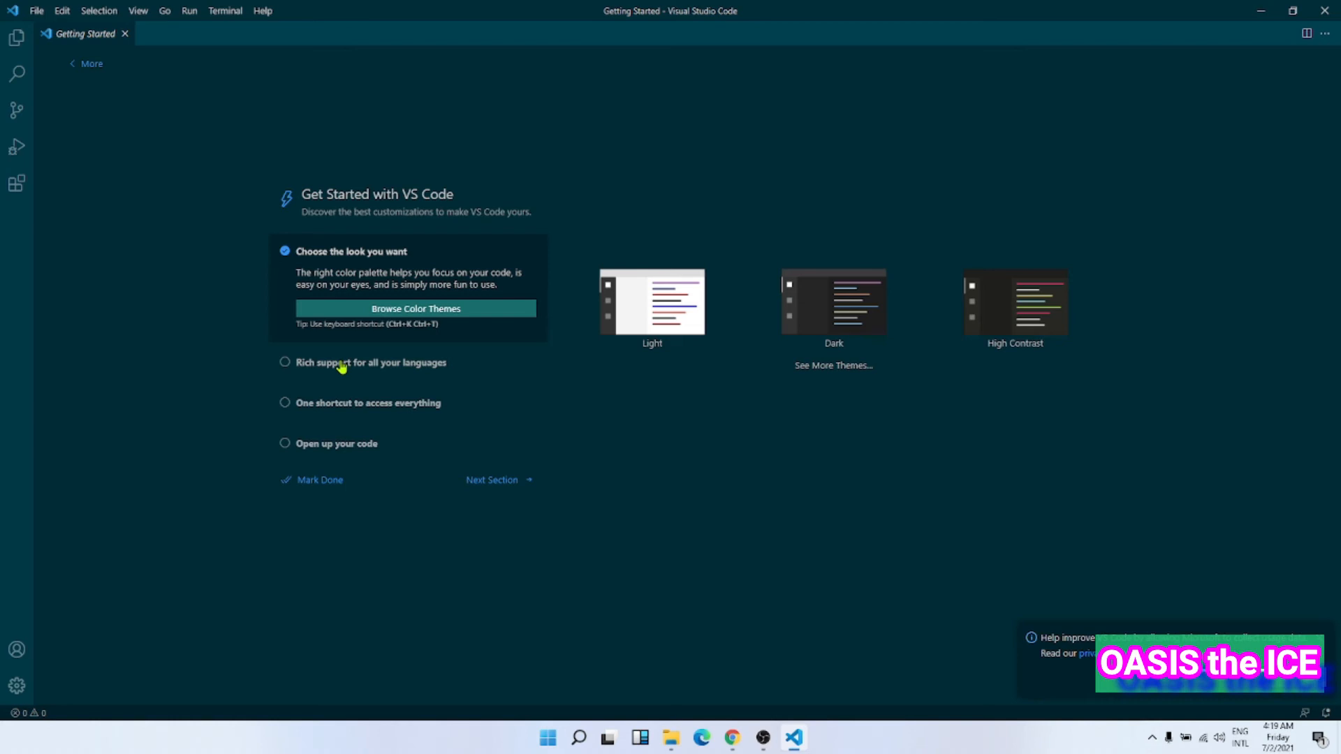
# - Go through the language support, Command Palette and open-your-code items of the Get Started guide and mark the section done
pyautogui.click(367, 365)
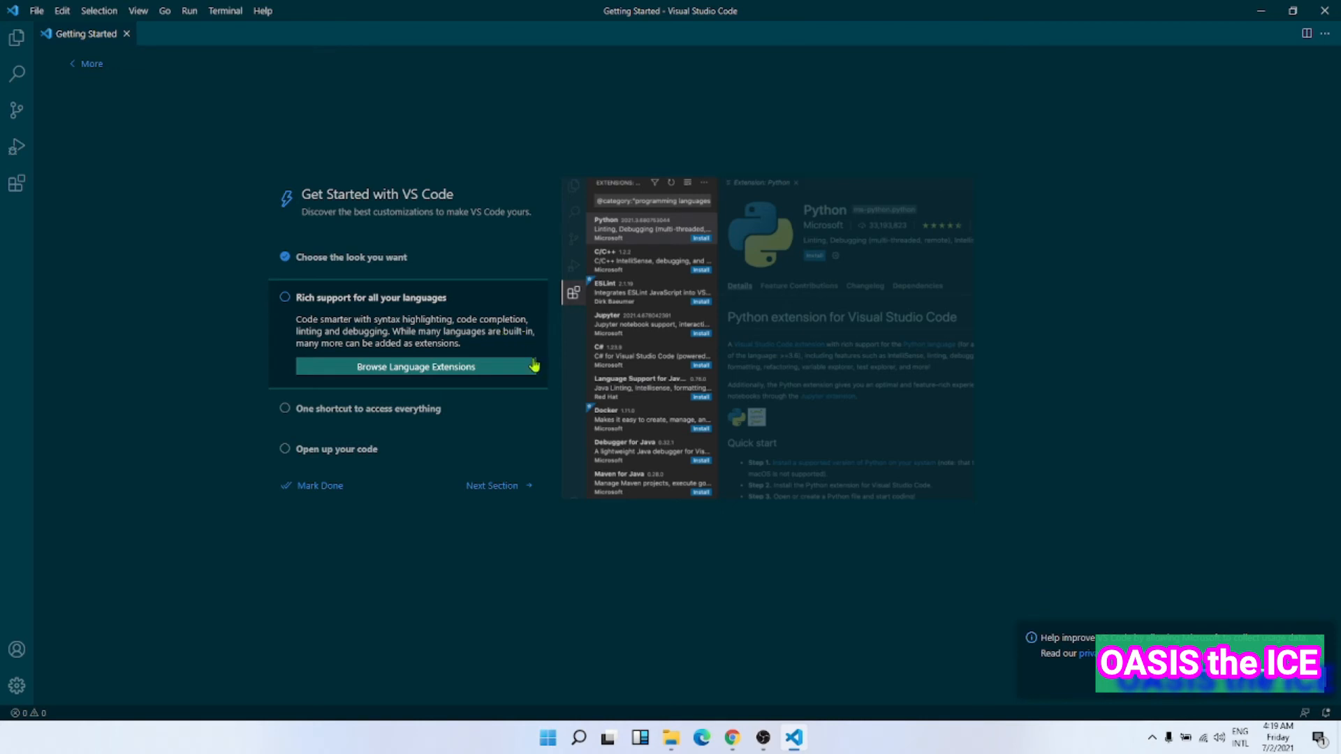
pyautogui.click(386, 409)
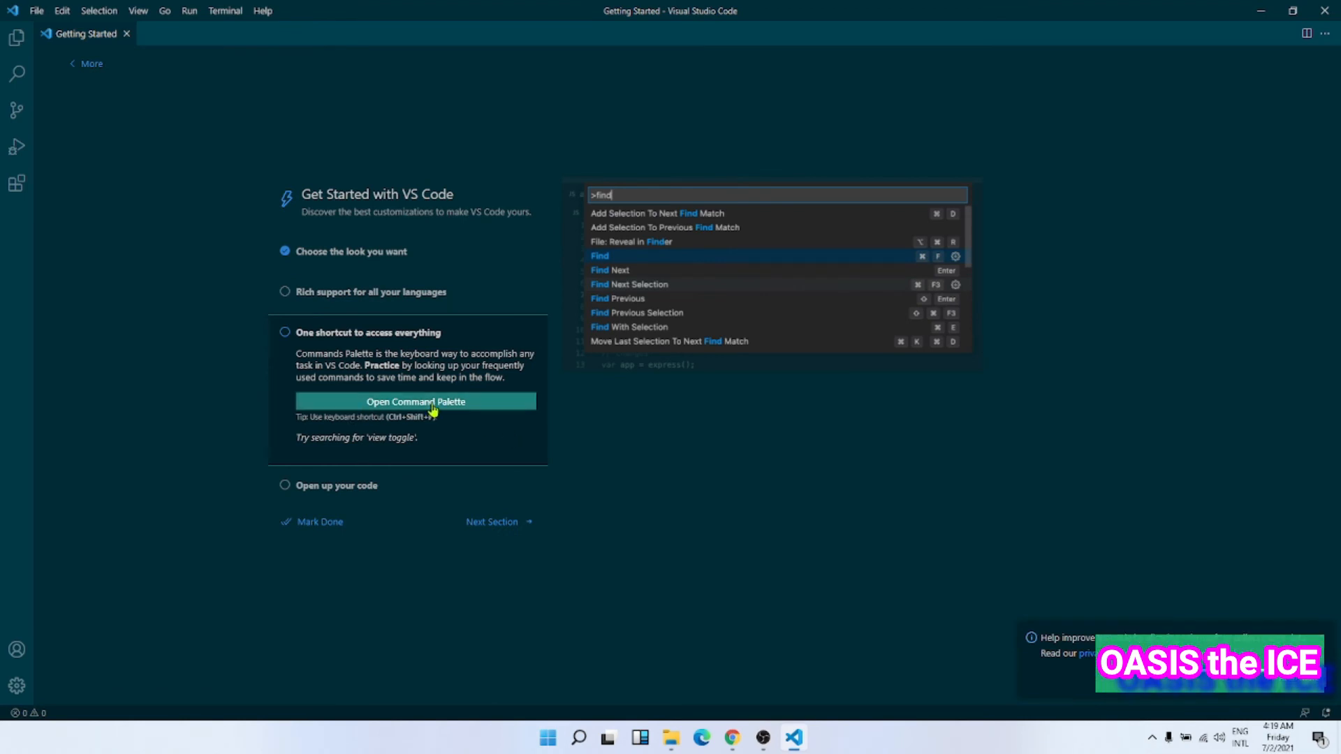
pyautogui.click(433, 409)
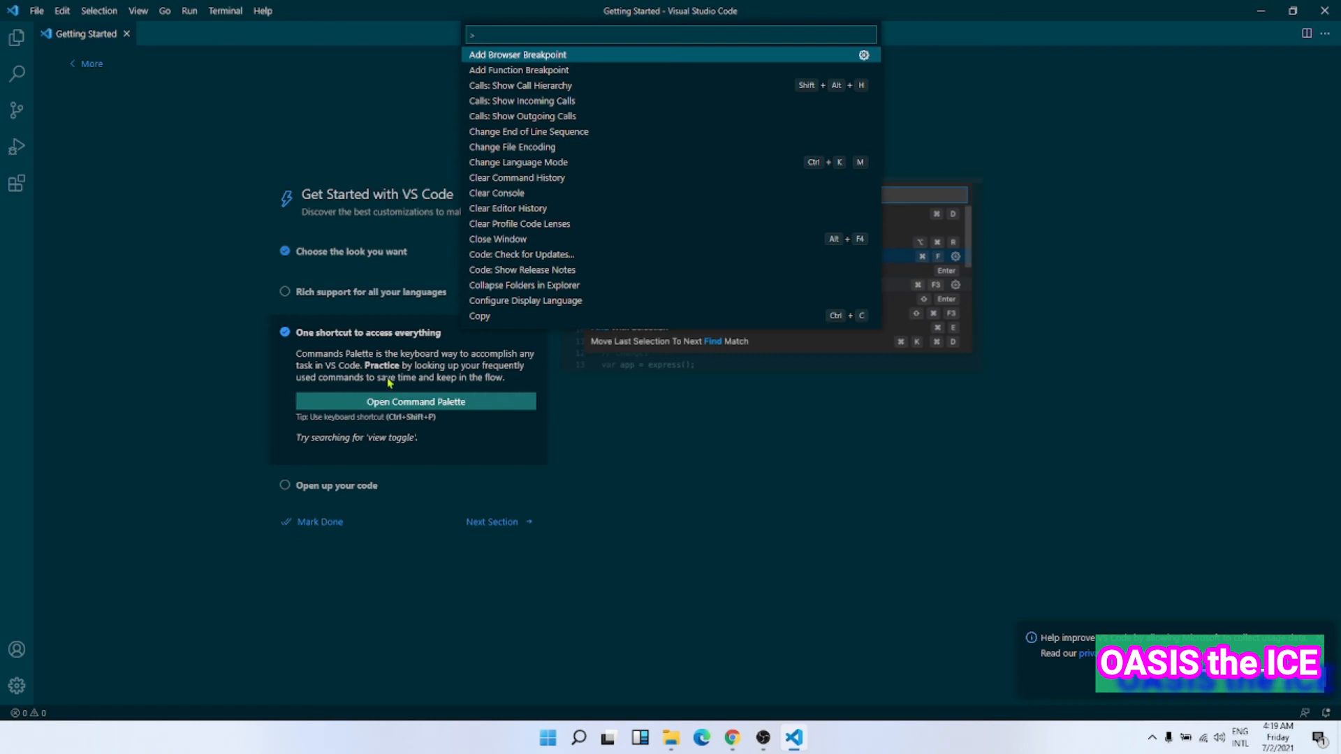
pyautogui.click(597, 456)
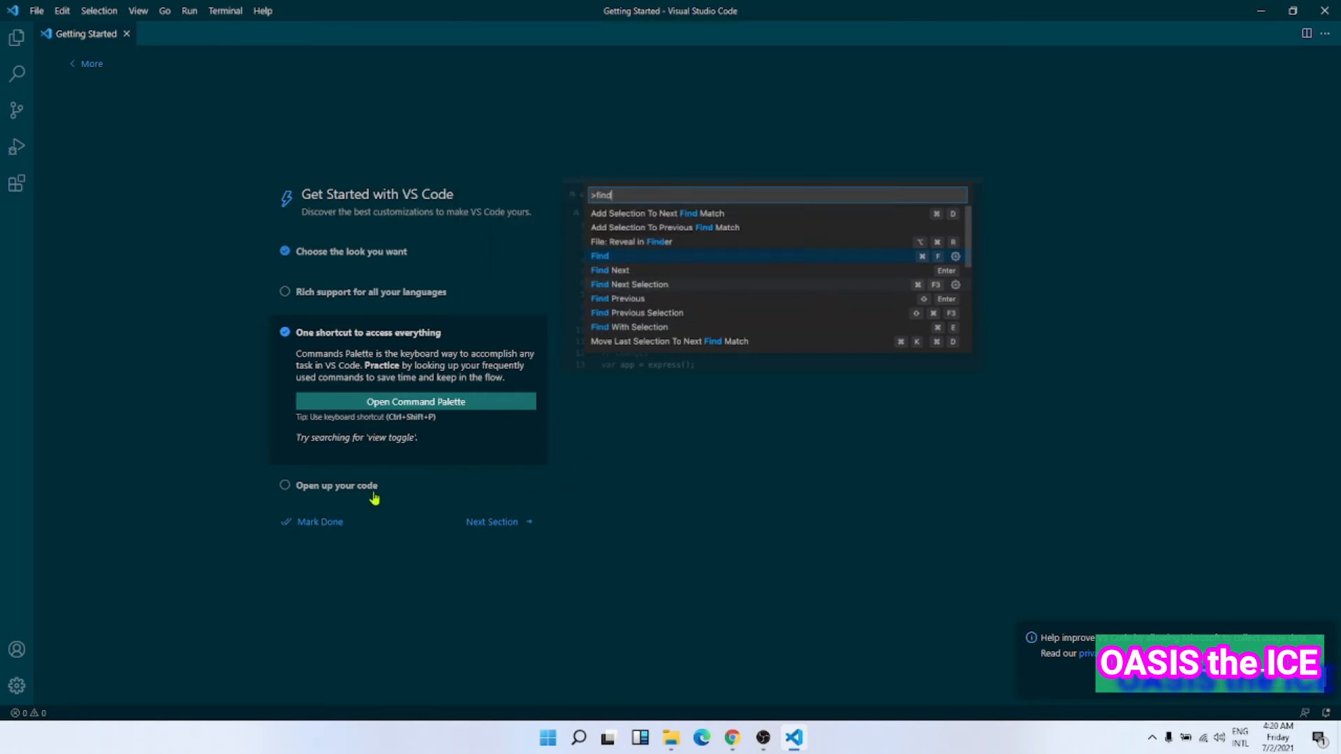
pyautogui.click(347, 488)
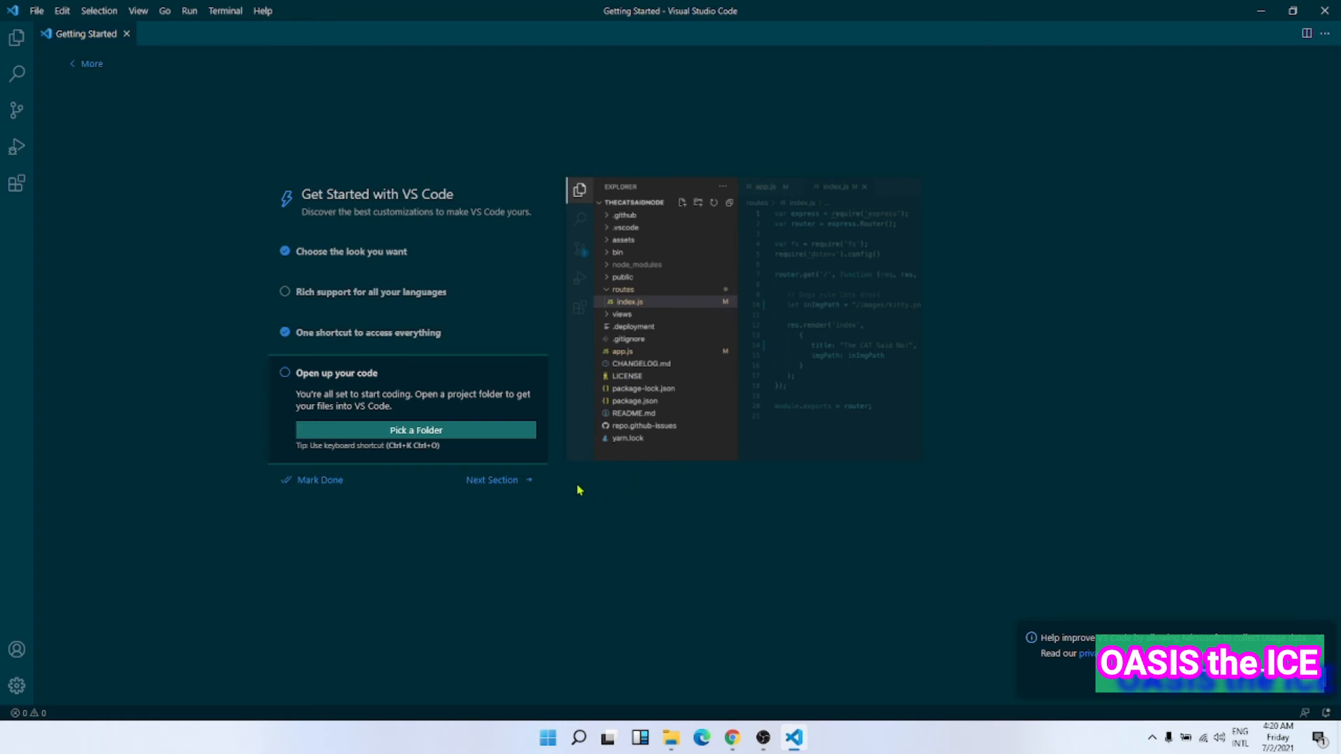
pyautogui.click(315, 484)
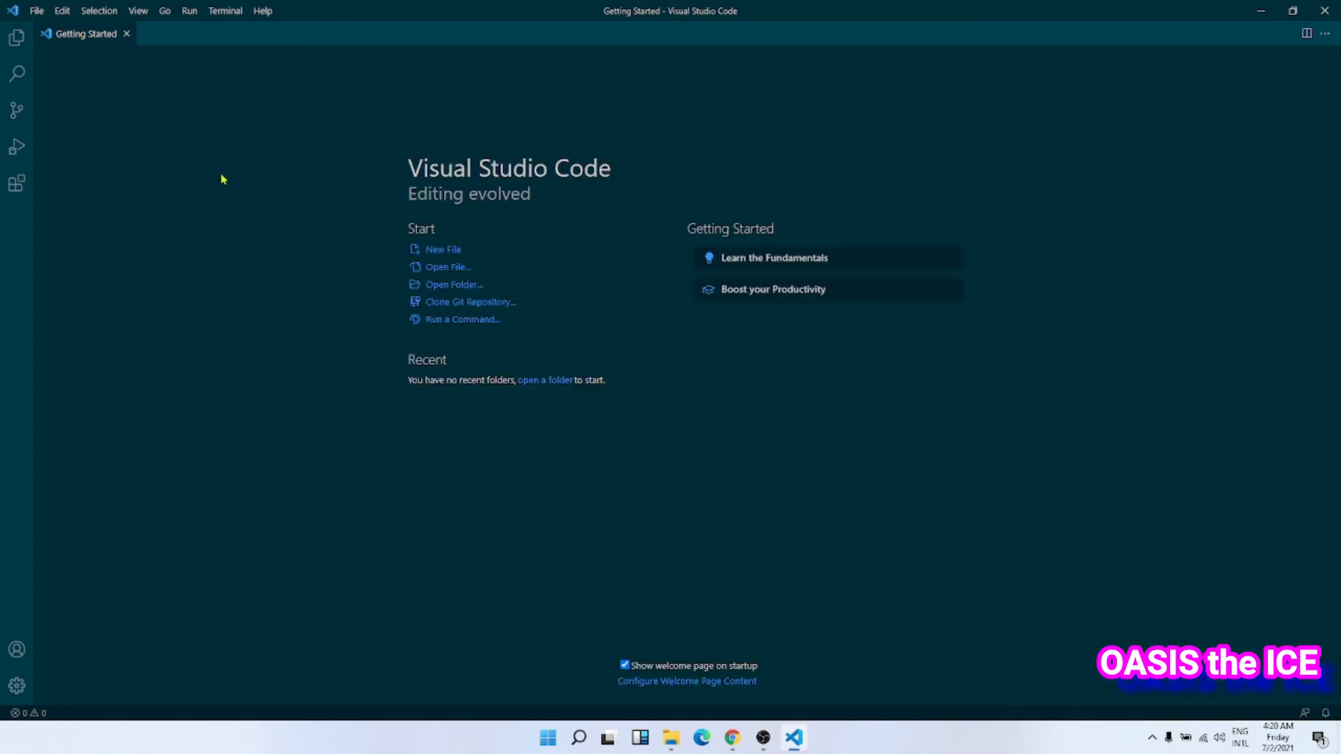
pyautogui.click(36, 12)
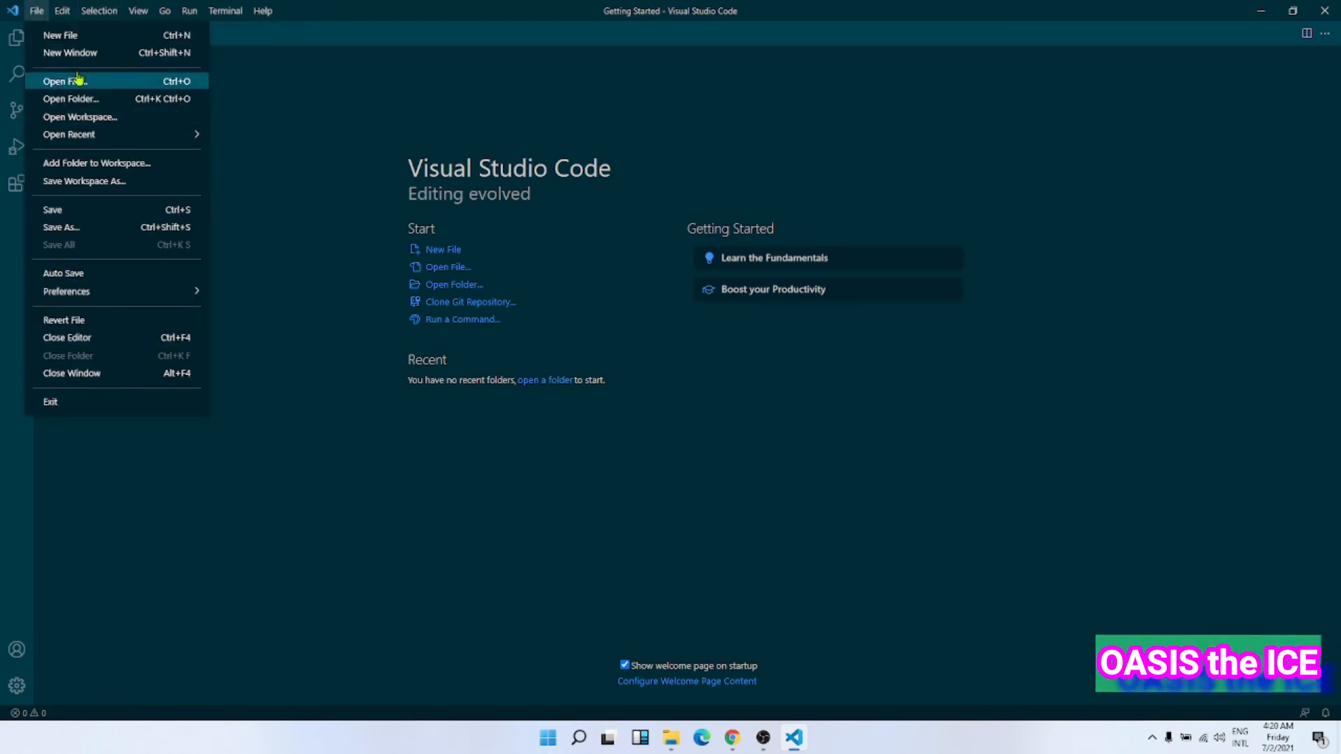
pyautogui.moveTo(58, 15)
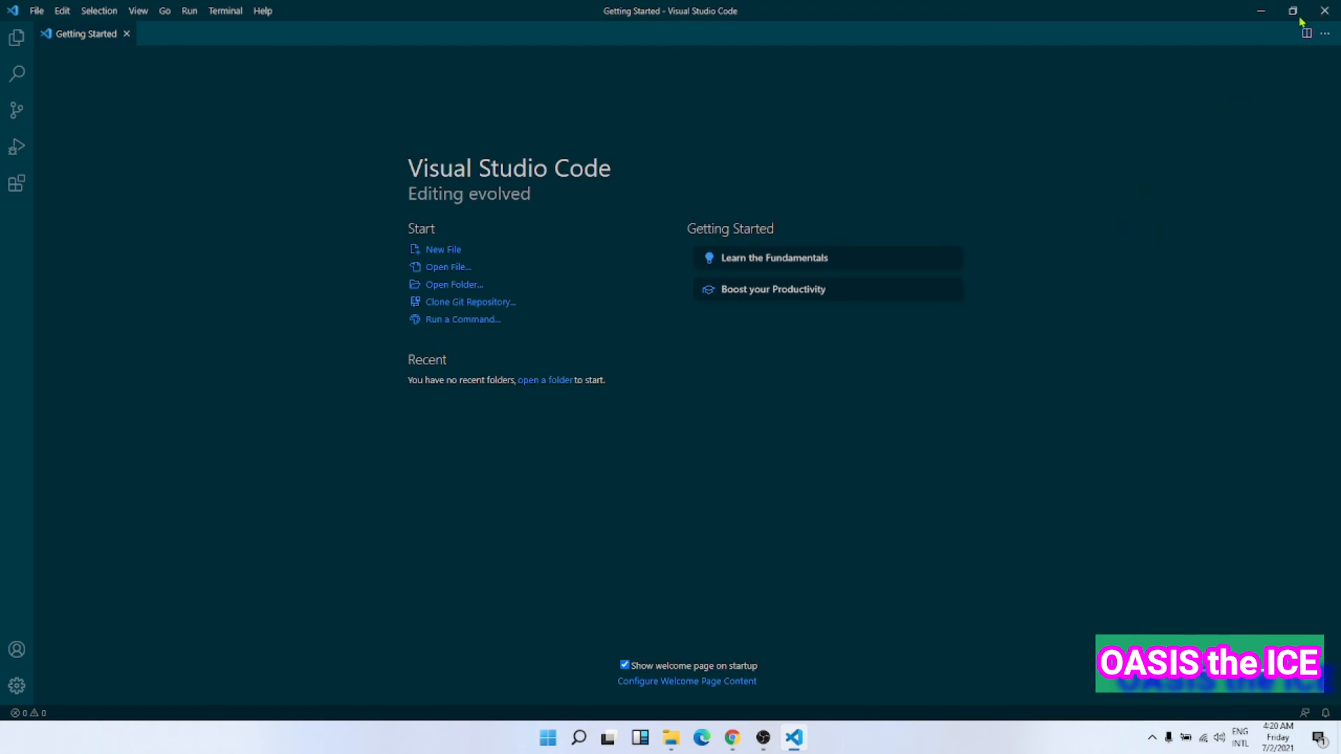
# - Close Visual Studio Code and reopen it from its desktop shortcut, repositioned to the right of the AutoCAD icon
pyautogui.click(1325, 11)
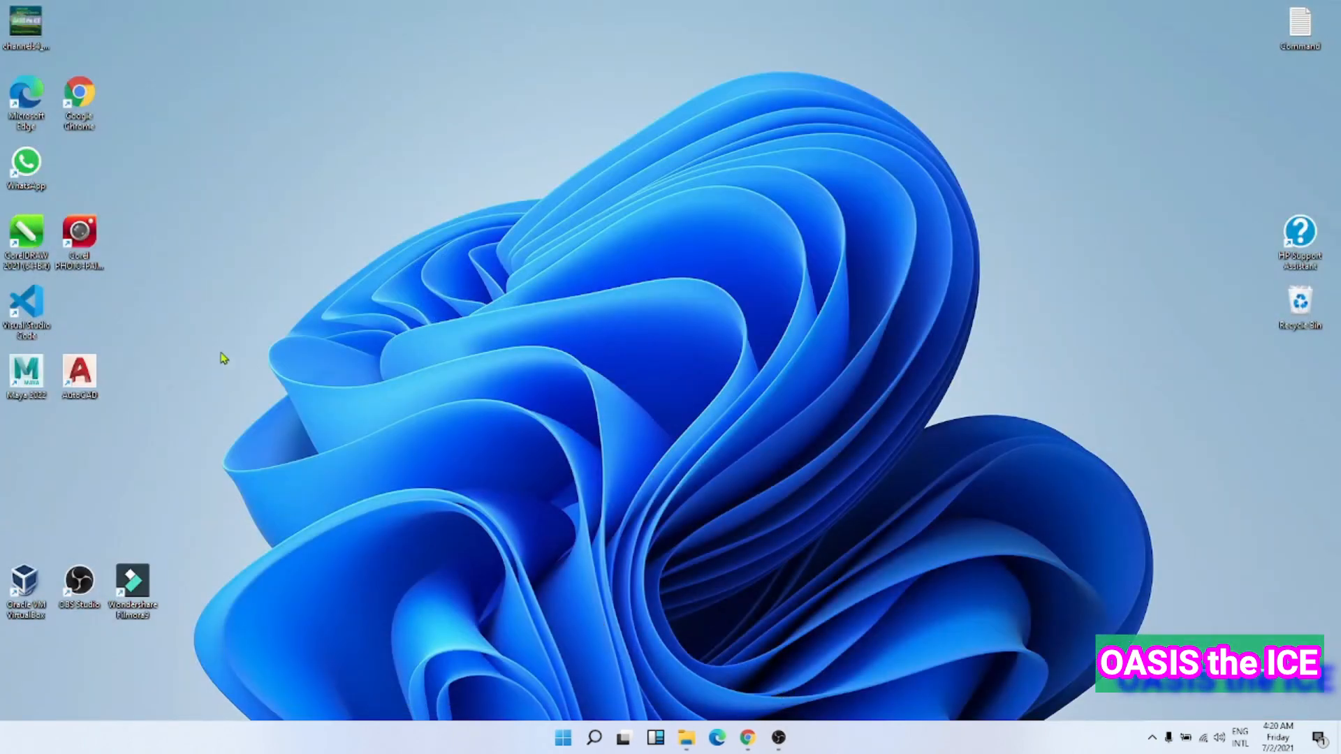
pyautogui.moveTo(36, 320); pyautogui.dragTo(196, 388)
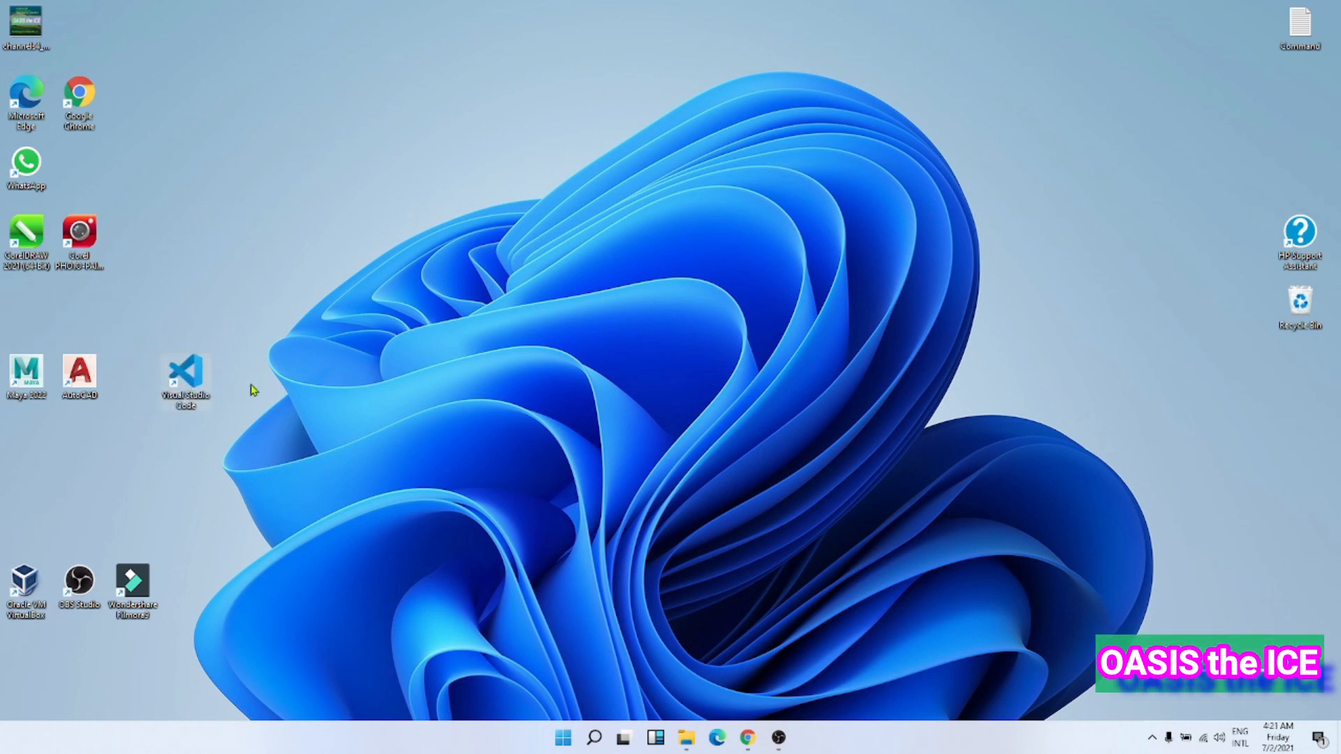
pyautogui.doubleClick(197, 379)
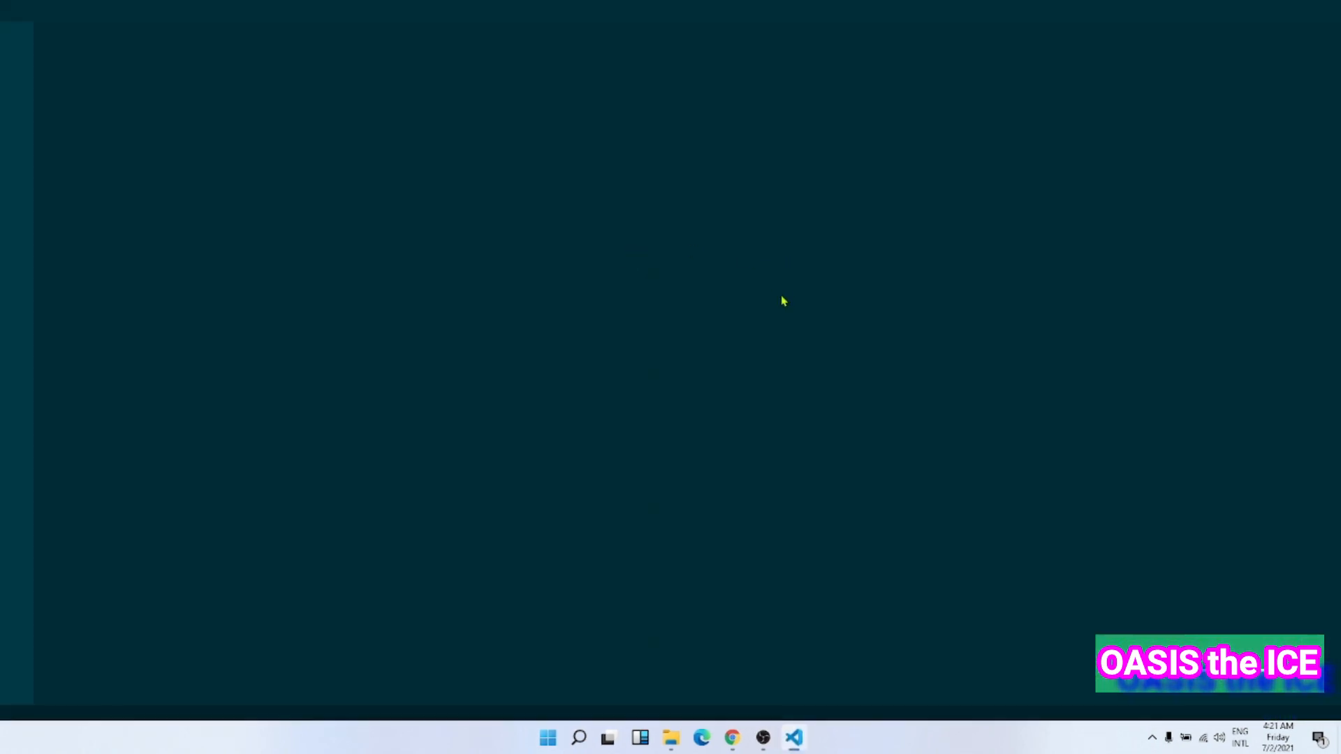